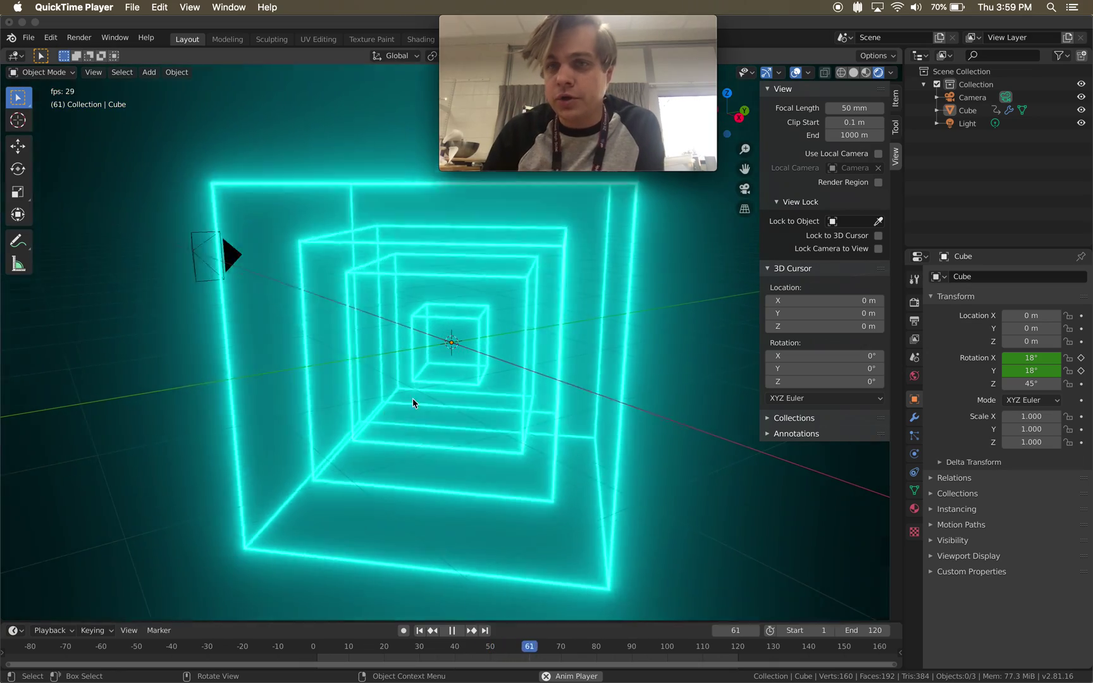
Focus the Blender window and hide the 3D viewport sidebar with N
click(719, 513)
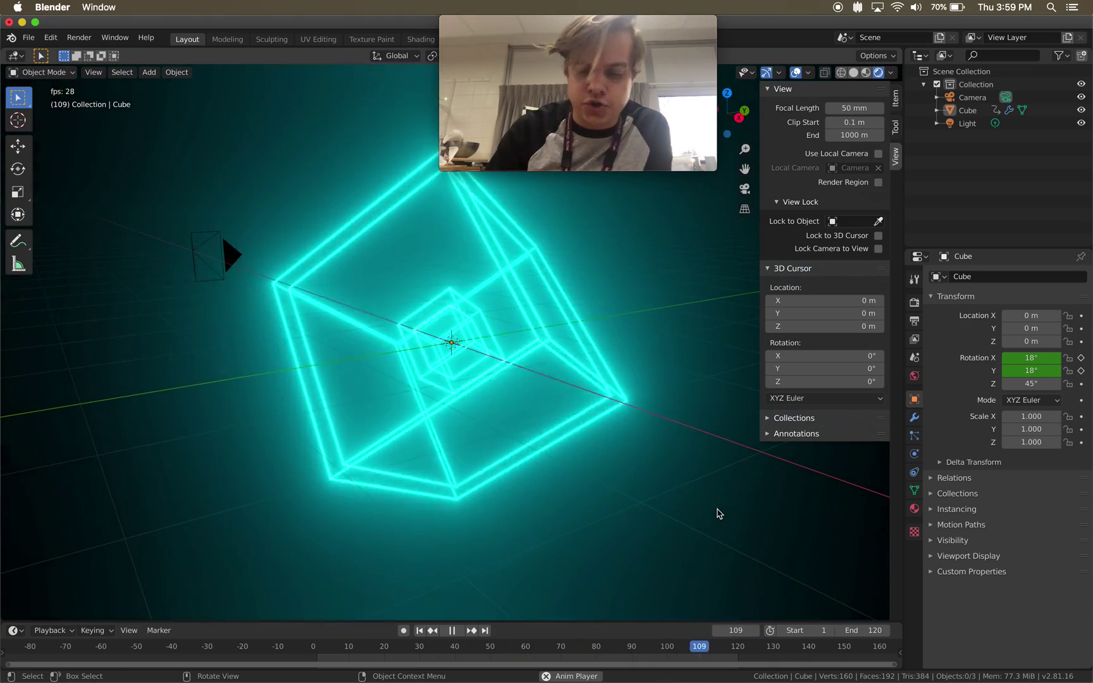
key(n)
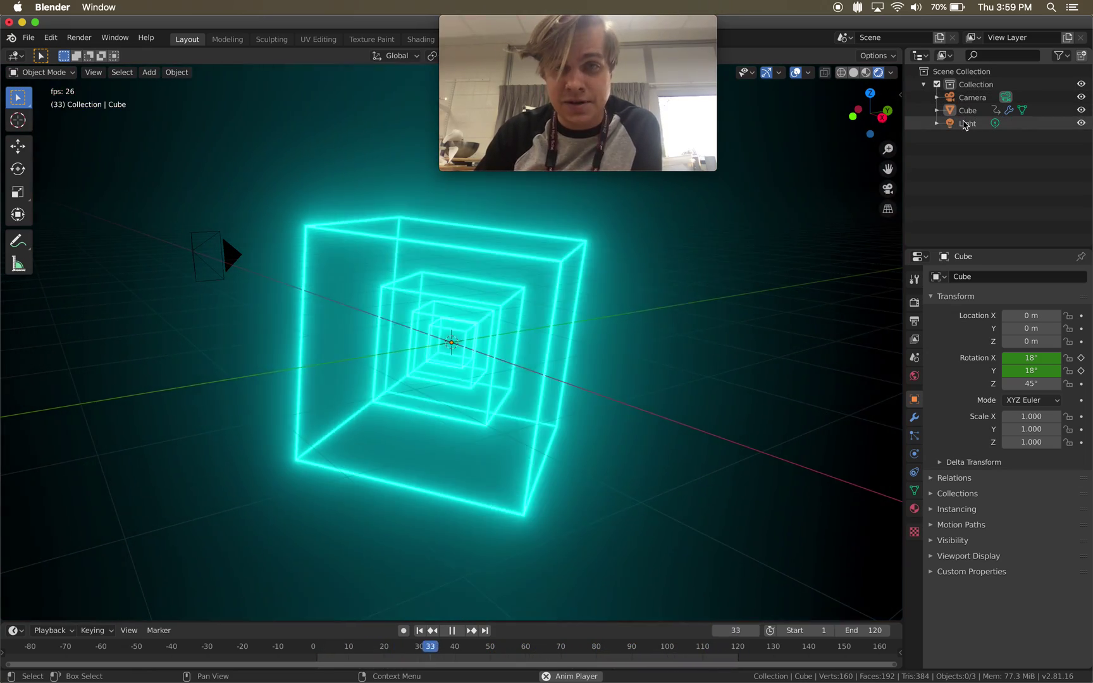
Delete the Light and the old Camera objects, leaving only the Cube
click(966, 123)
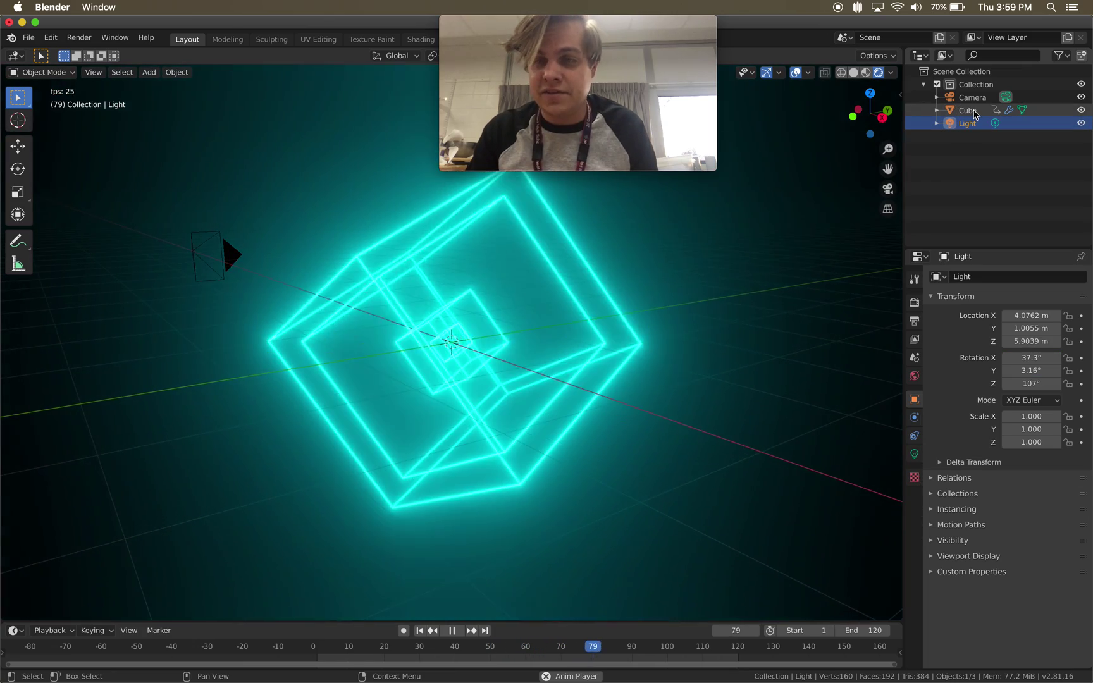
click(809, 188)
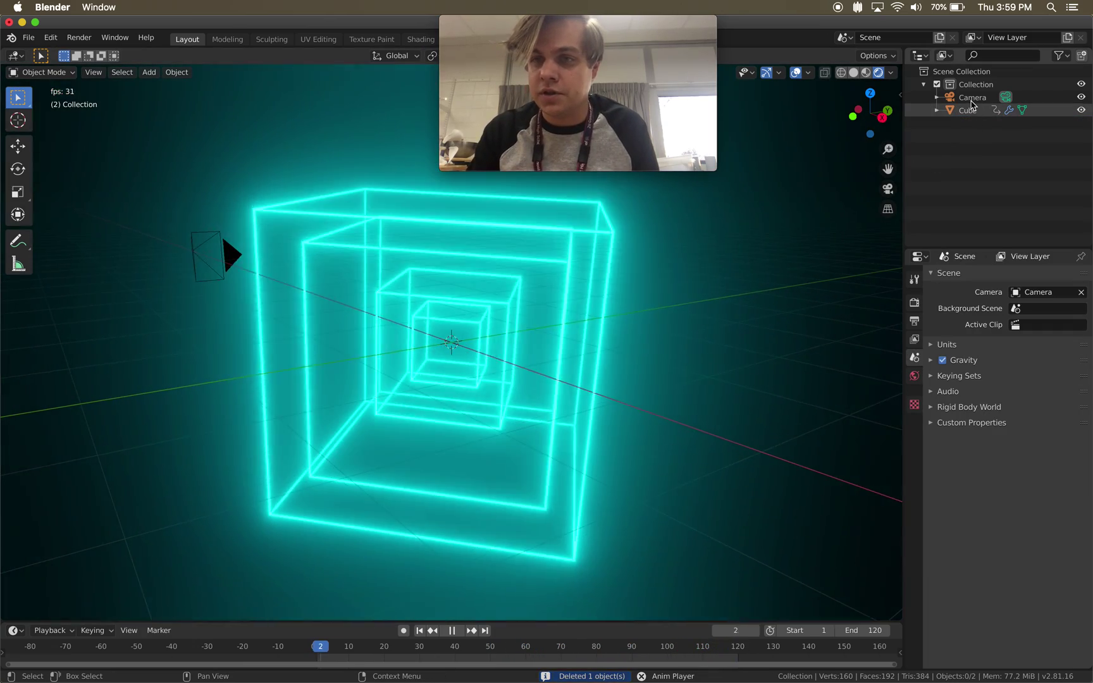
click(972, 98)
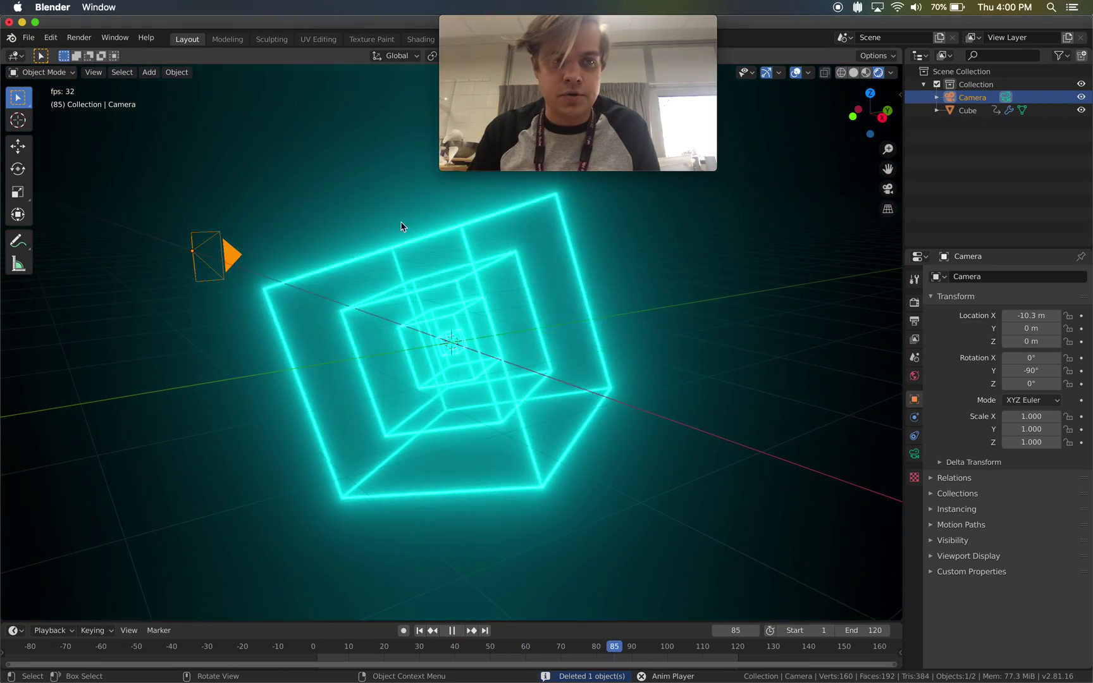
click(123, 215)
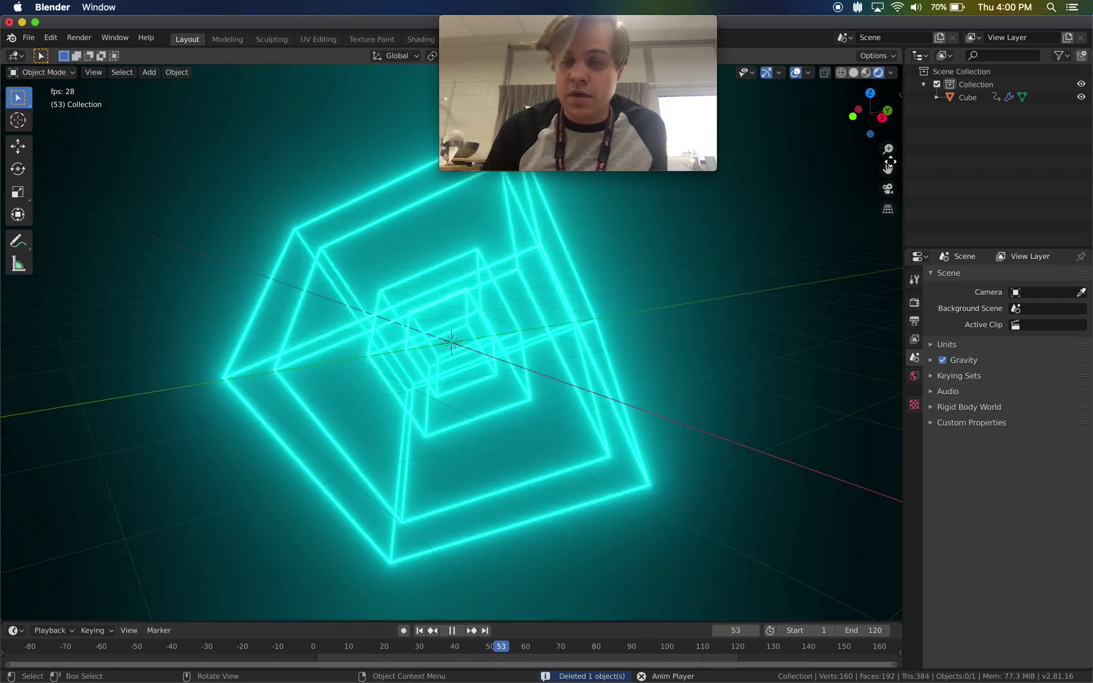
Add a new Camera at the world origin and look through it
key(shift+a)
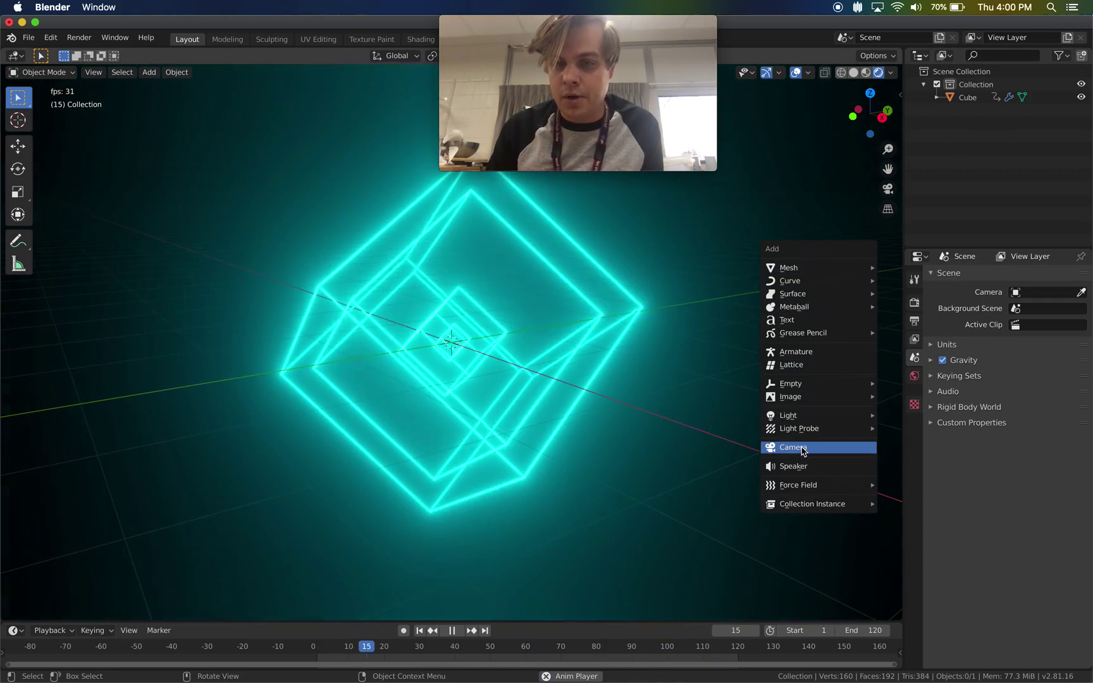
click(802, 449)
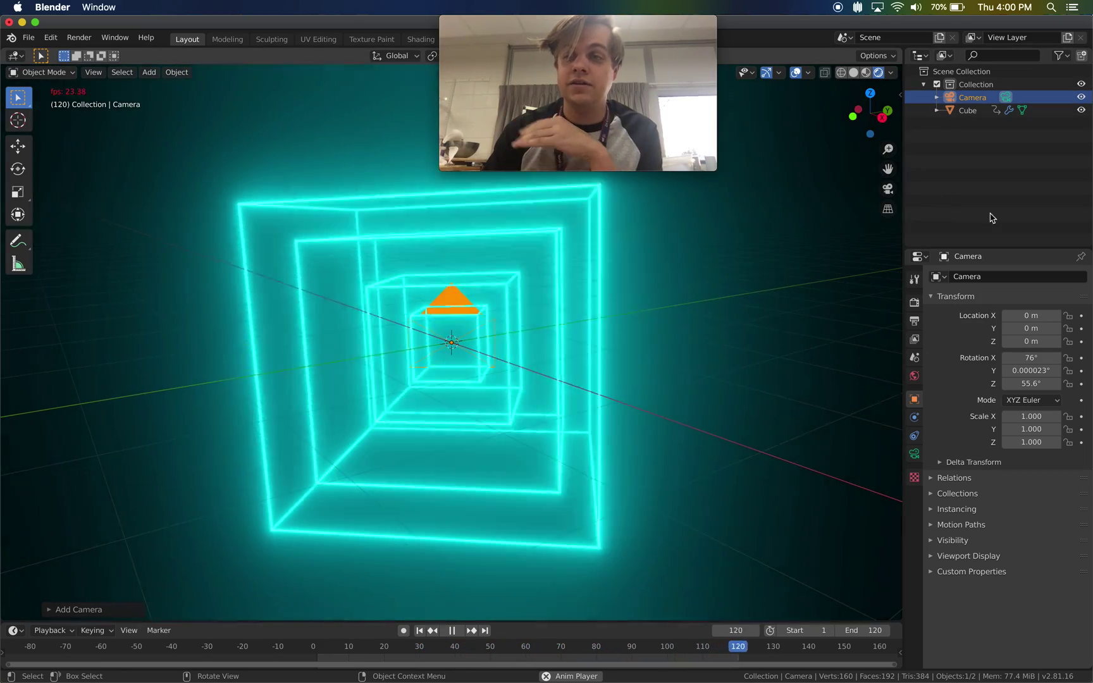
click(888, 189)
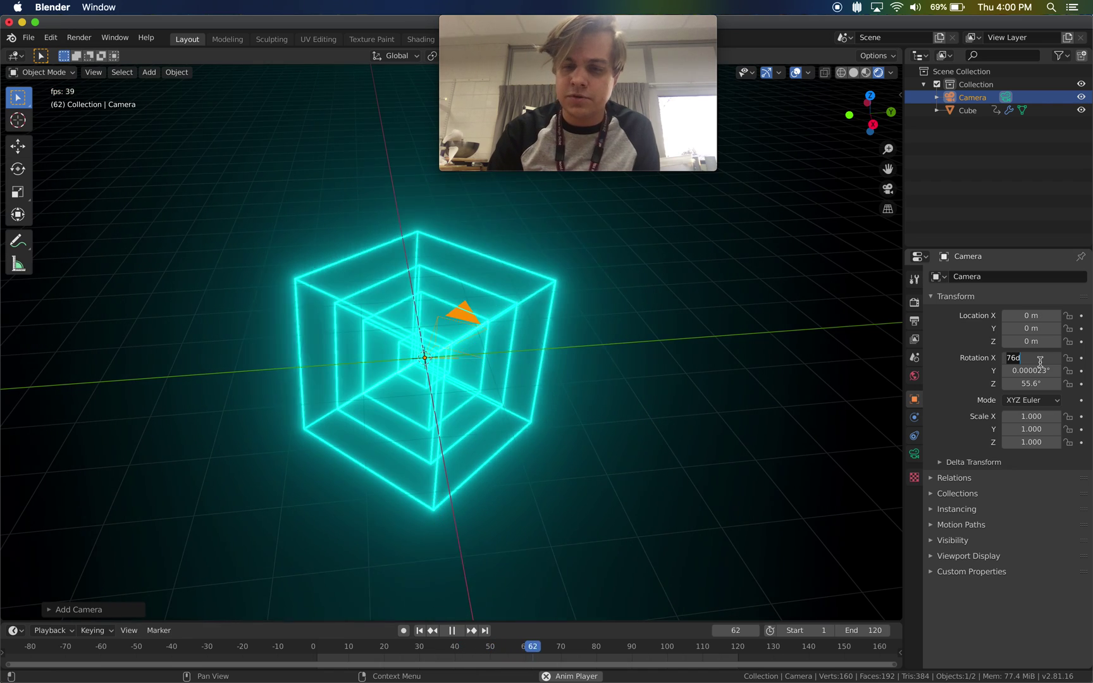
Set the camera rotation to X 90°, Y 0°, Z 0°, with location Y at −4.42 m
key(BackSpace)
key(BackSpace)
key(BackSpace)
text(90)
key(Return)
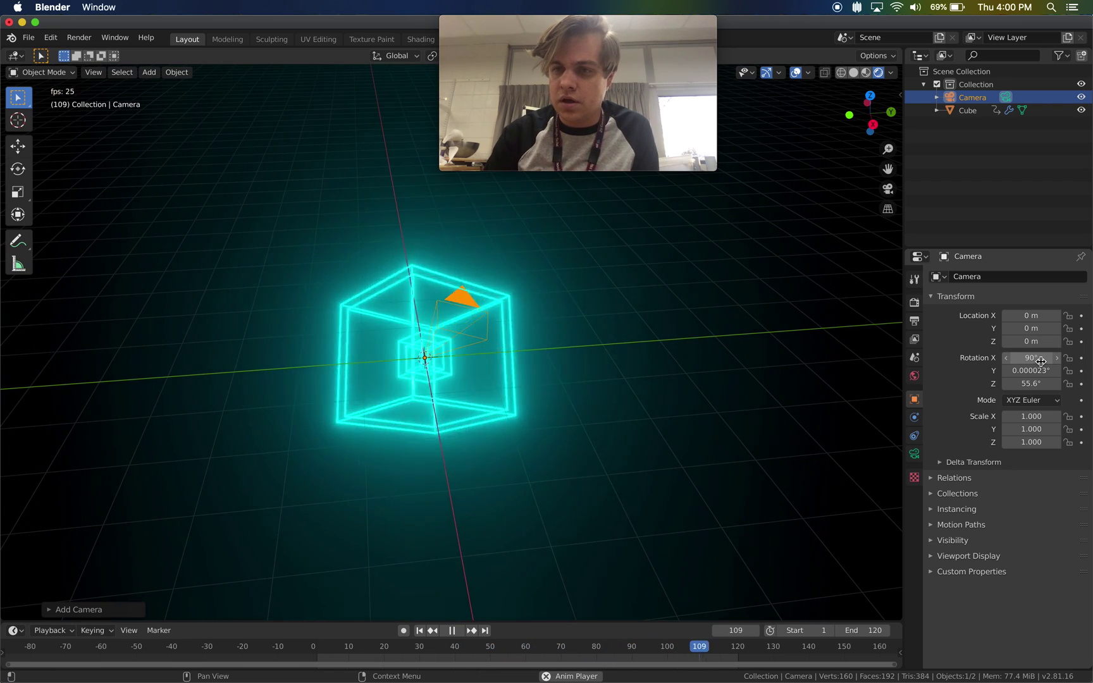
click(1031, 371)
text(0)
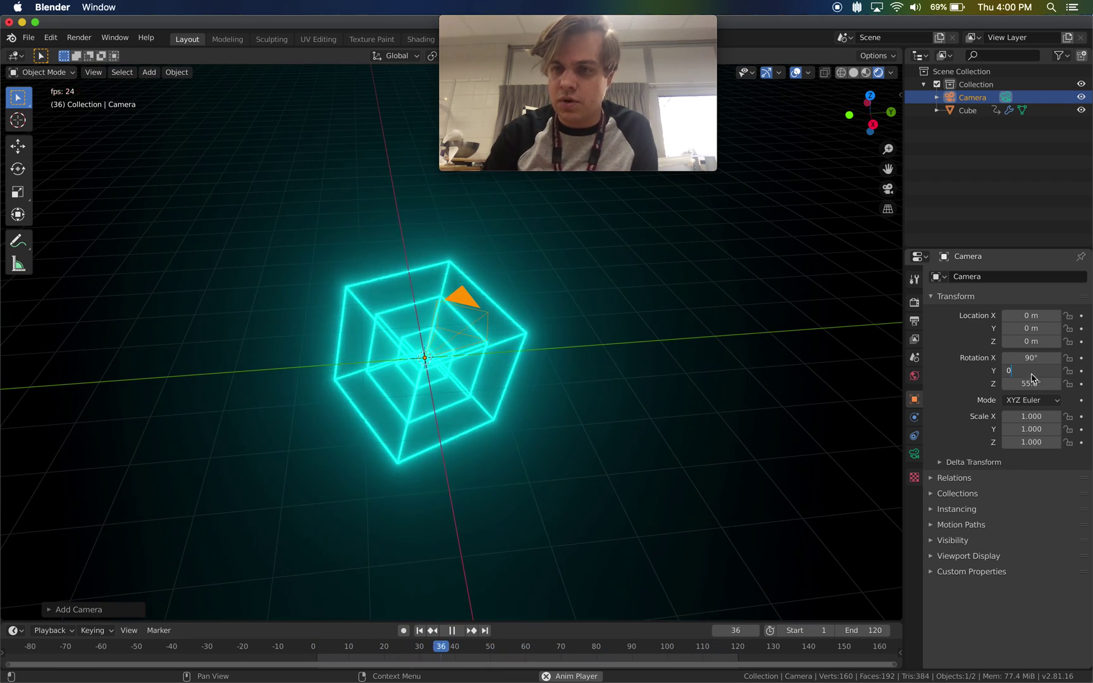
click(1031, 384)
text(0)
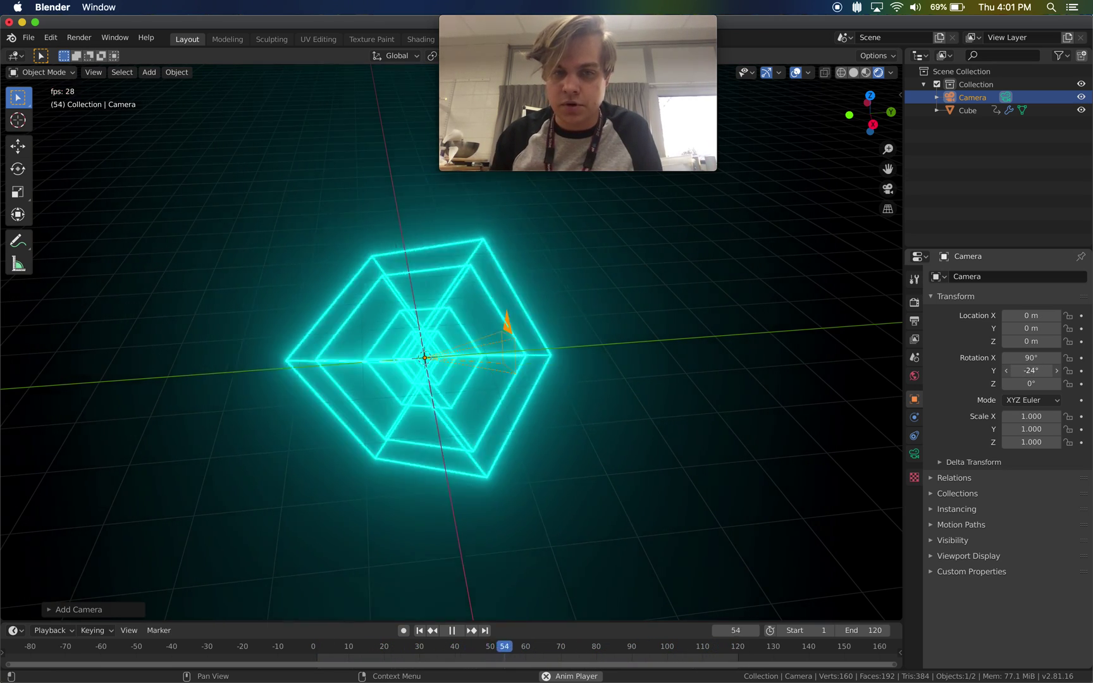
key(BackSpace)
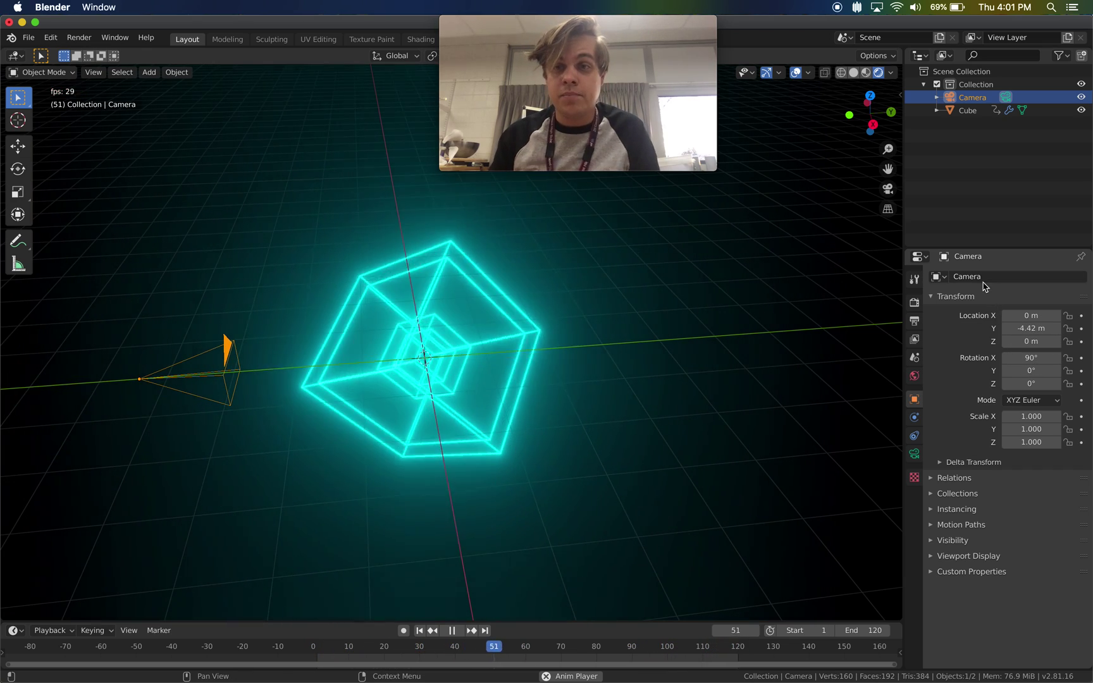
Switch to camera view and reopen the sidebar on its View tab
click(888, 189)
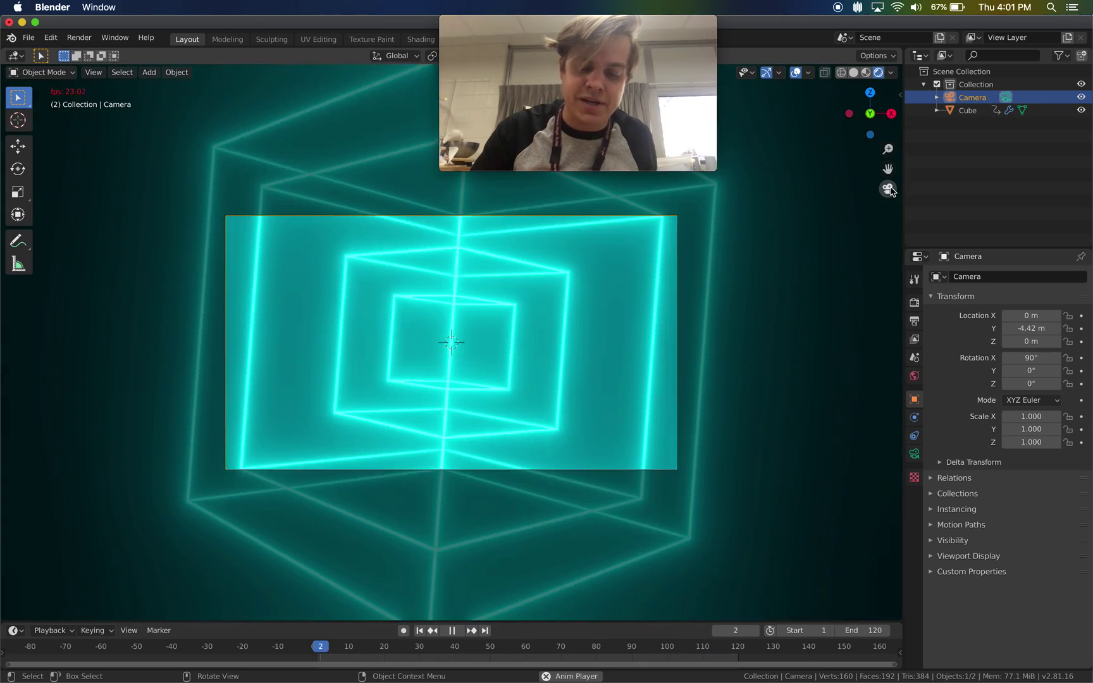
key(n)
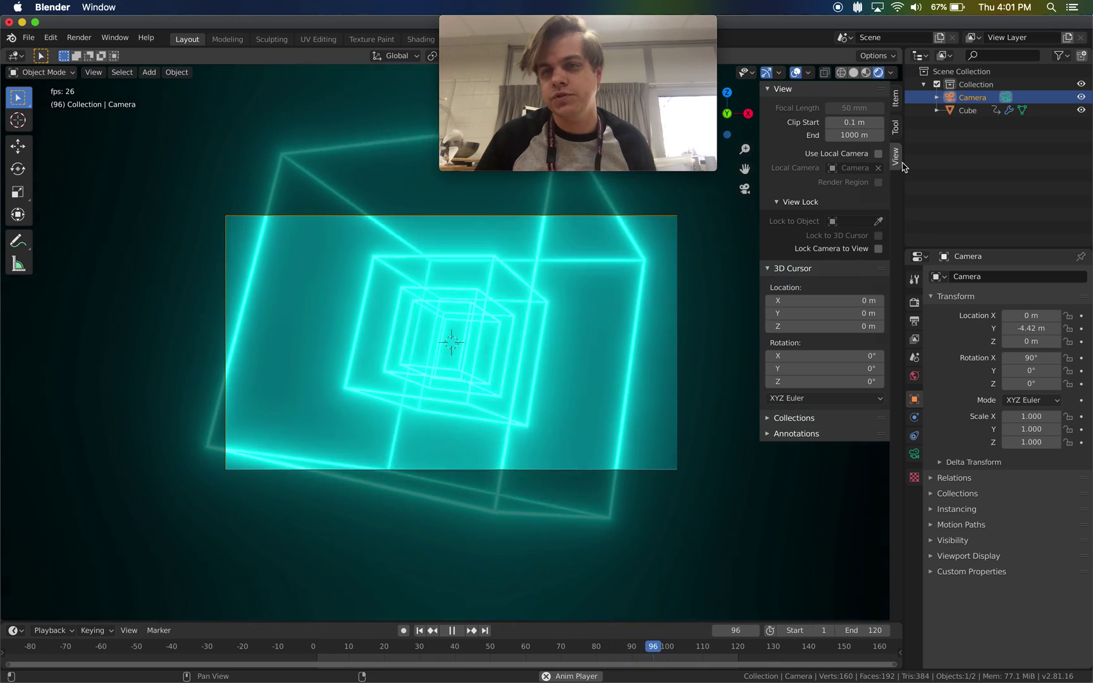
click(896, 100)
click(895, 126)
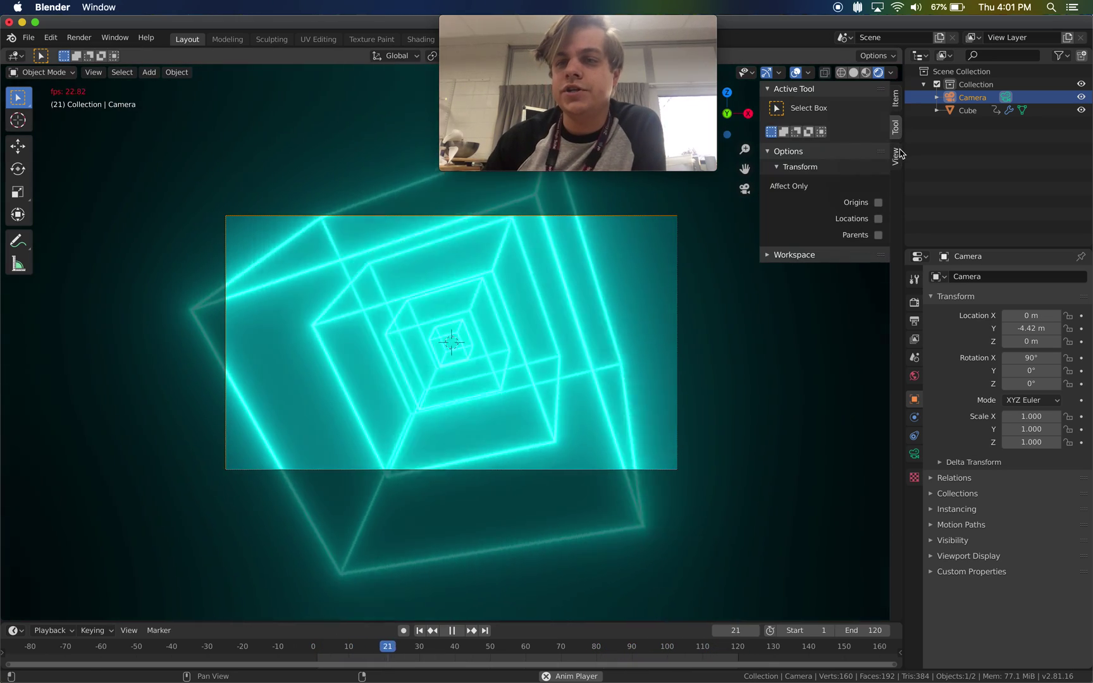
click(896, 155)
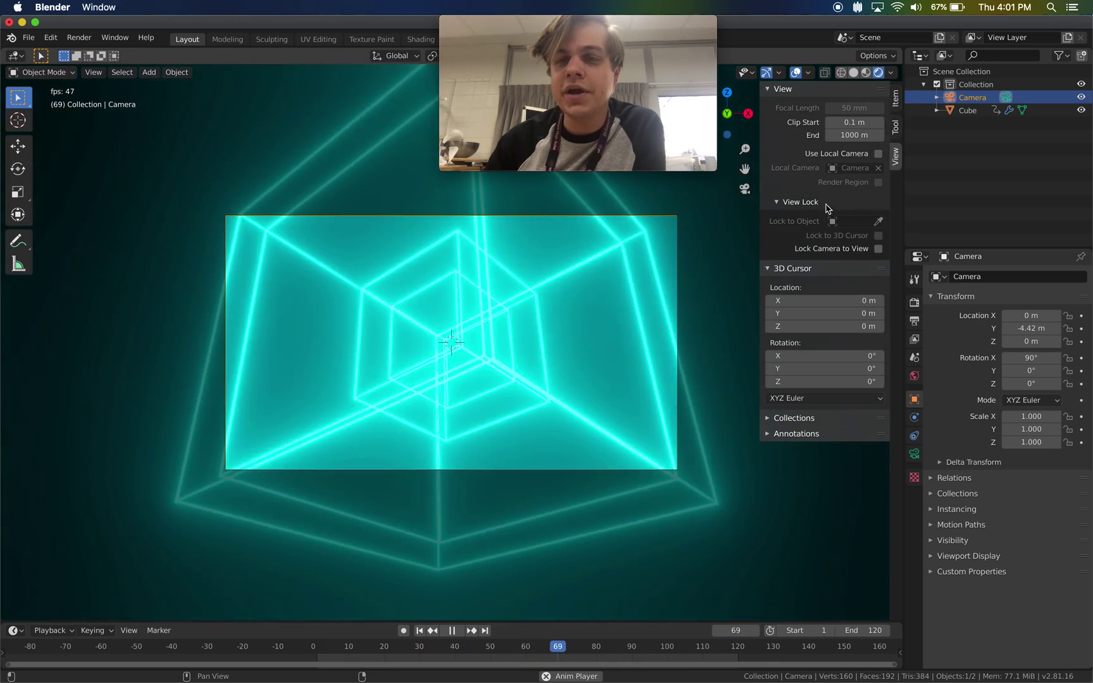
Enable Lock Camera to View and pull the camera back to Y −11.997 m
click(878, 249)
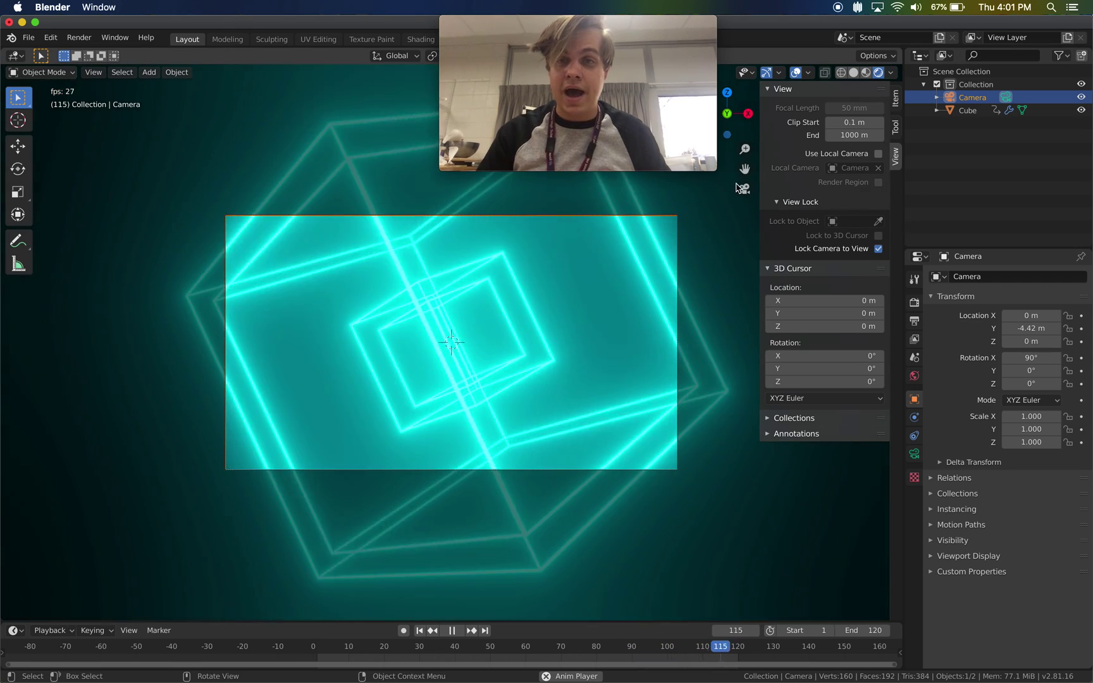
drag(744, 148, 744, 253)
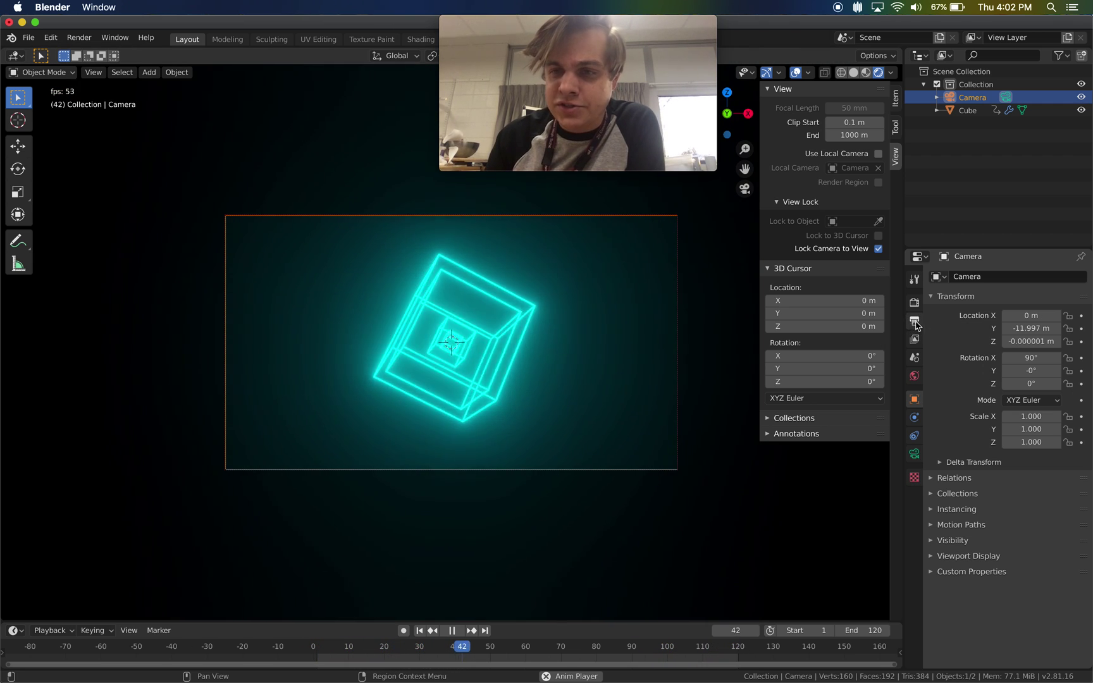
click(914, 321)
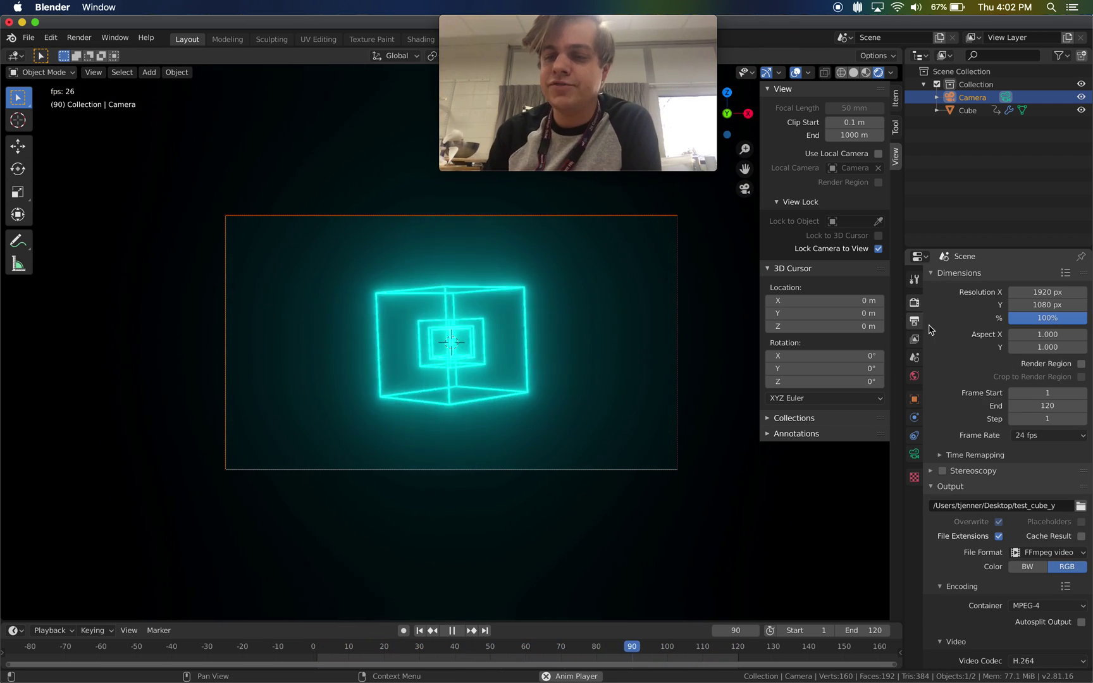
Open the output path file browser from the Output panel, showing the Desktop folder
click(930, 486)
click(984, 487)
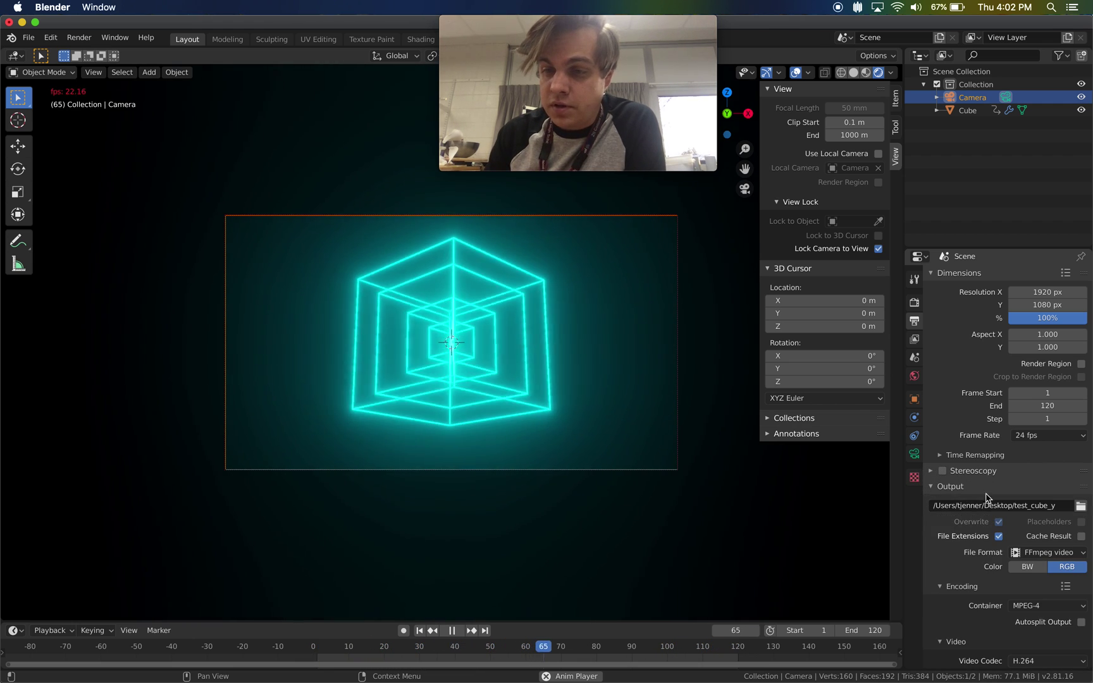
click(1081, 508)
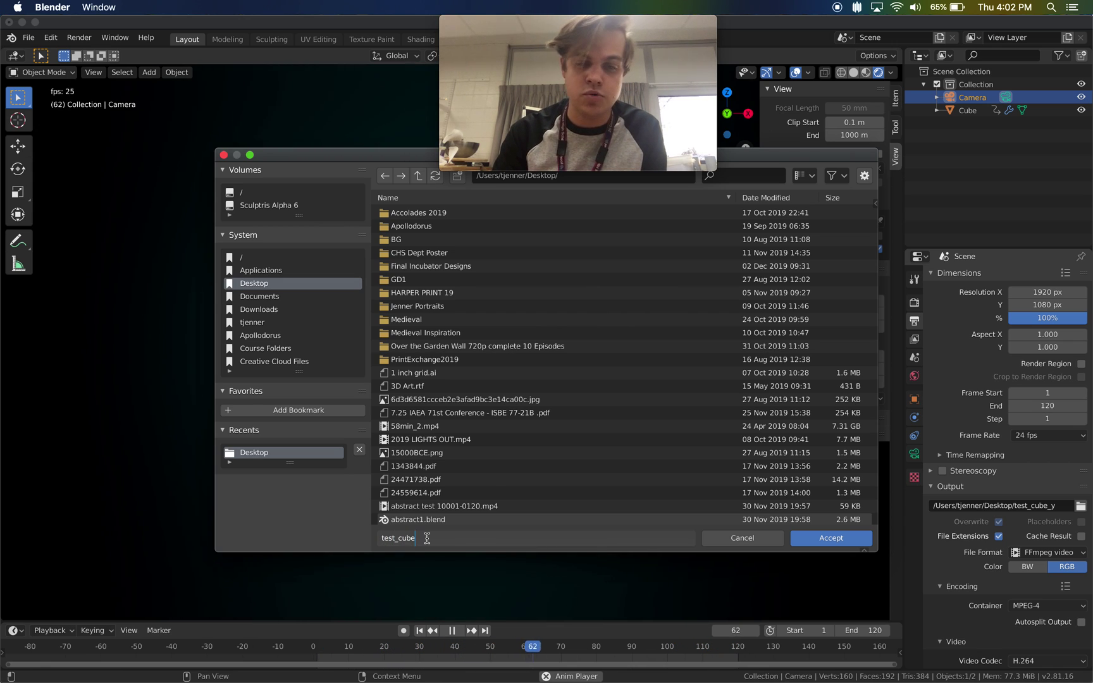
Set the output to test_cube on the Desktop with FFmpeg video format
click(812, 540)
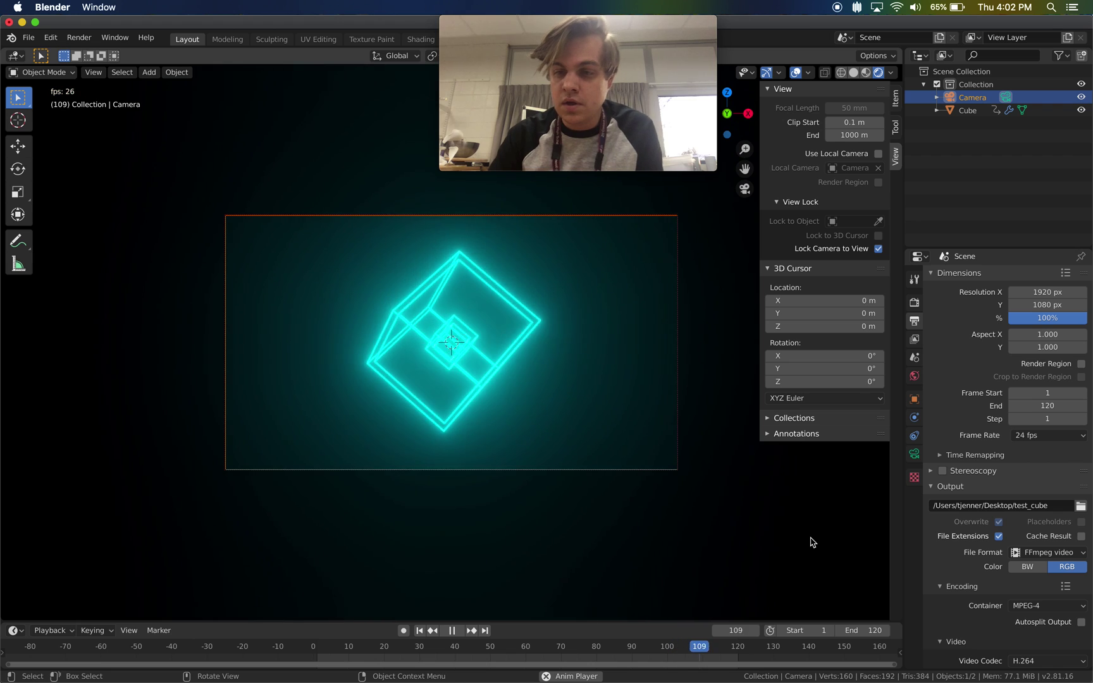
click(1038, 554)
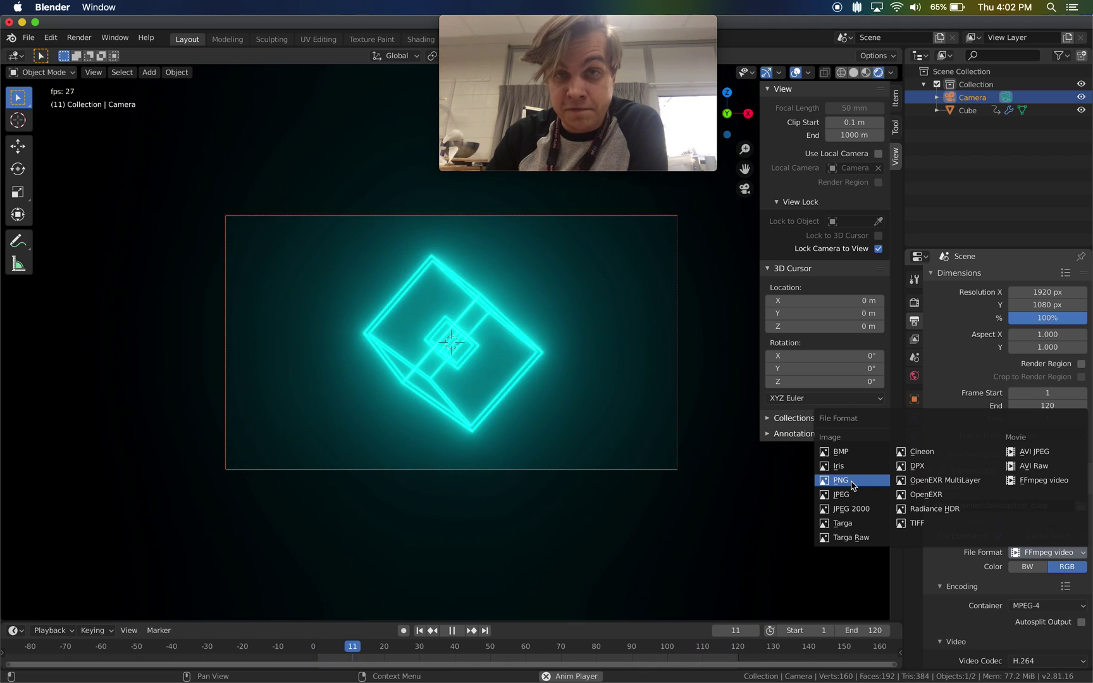
click(1050, 482)
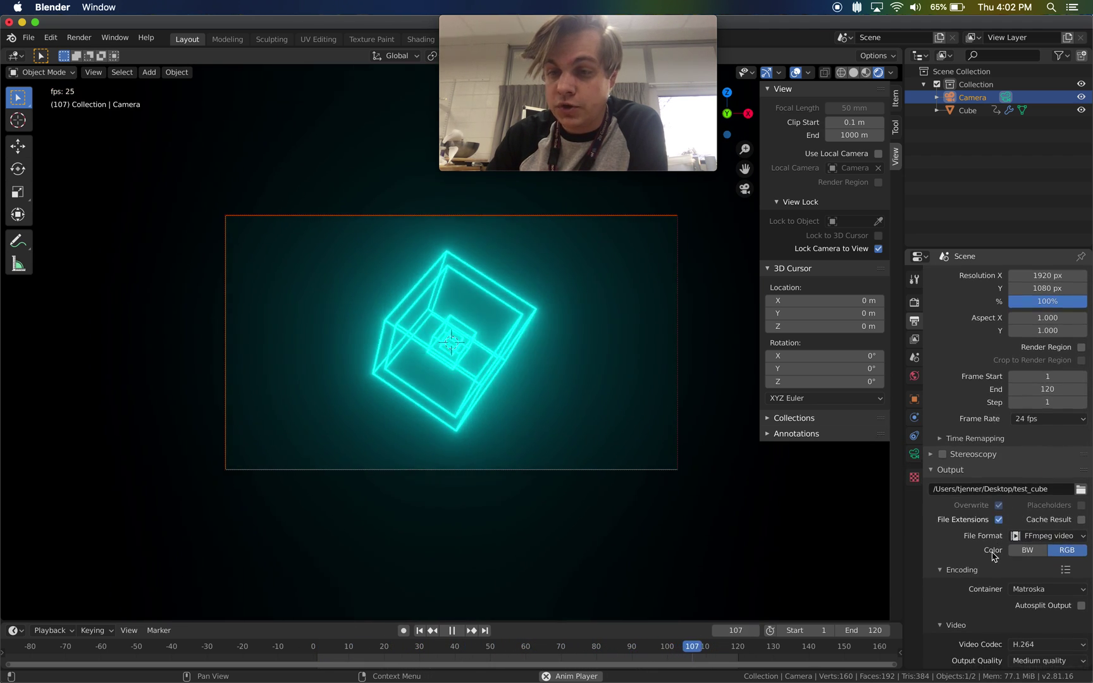
Set the encoding container to MPEG-4 and output quality to High quality
click(945, 570)
click(945, 586)
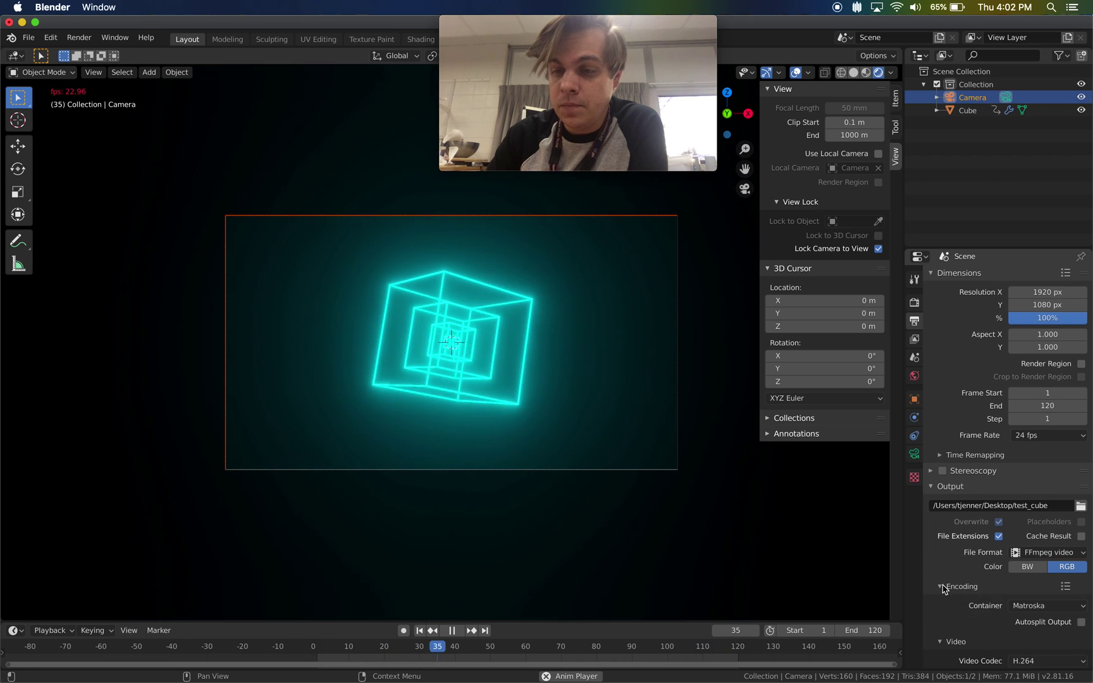
scroll(945, 586, down, 5)
click(1023, 530)
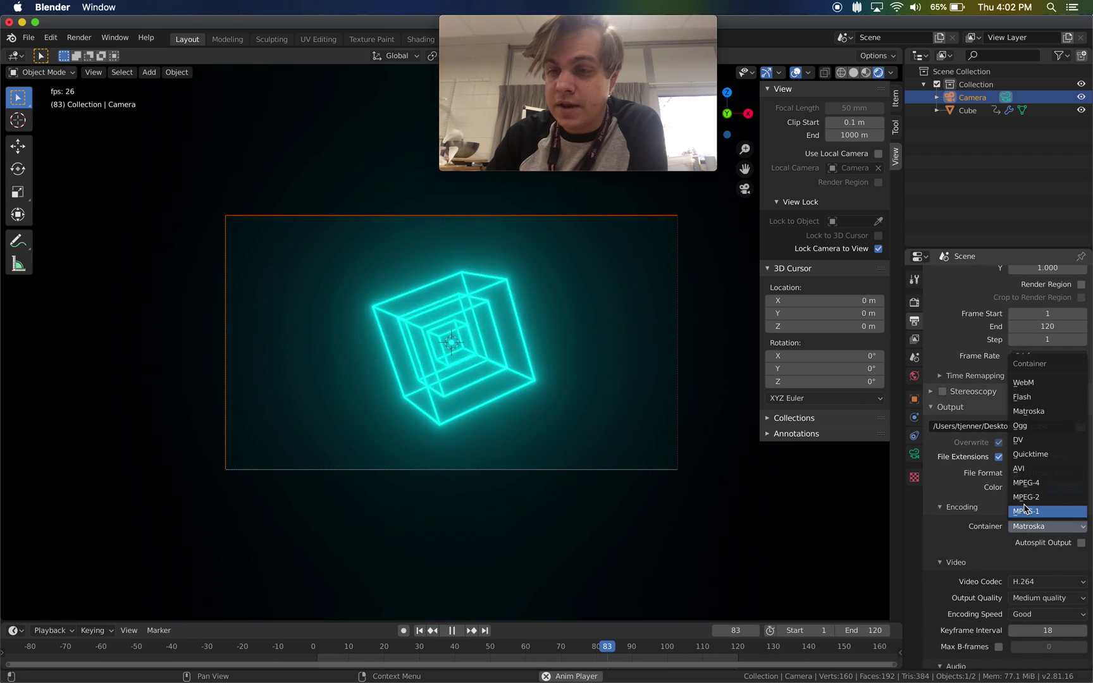
click(1029, 486)
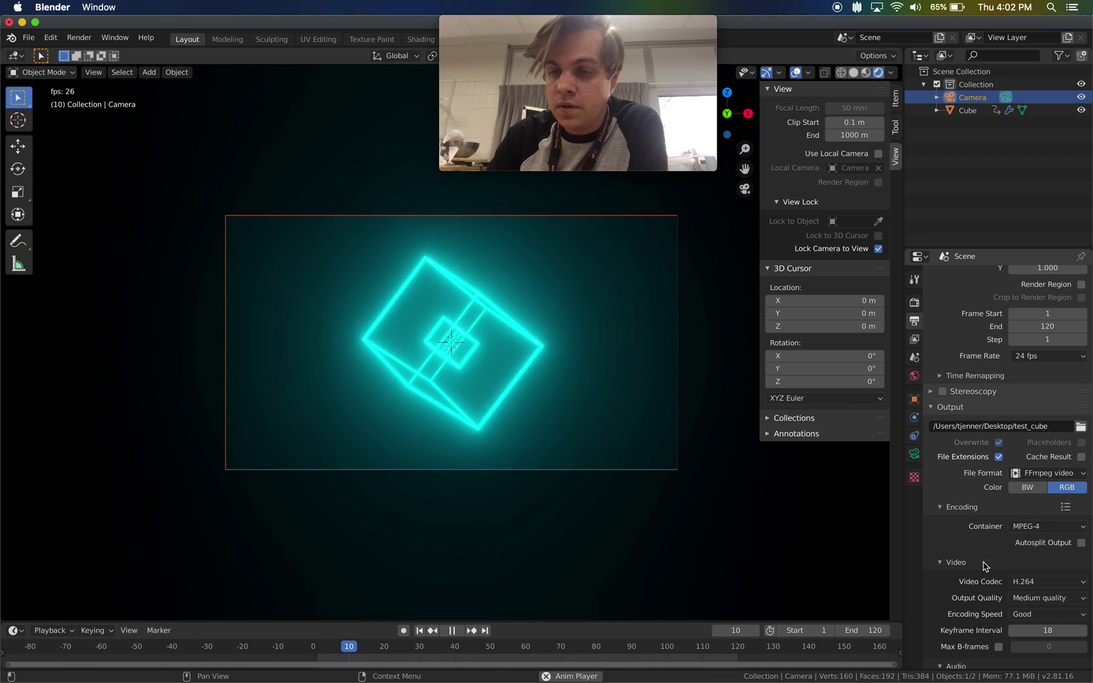
scroll(1030, 525, down, 3)
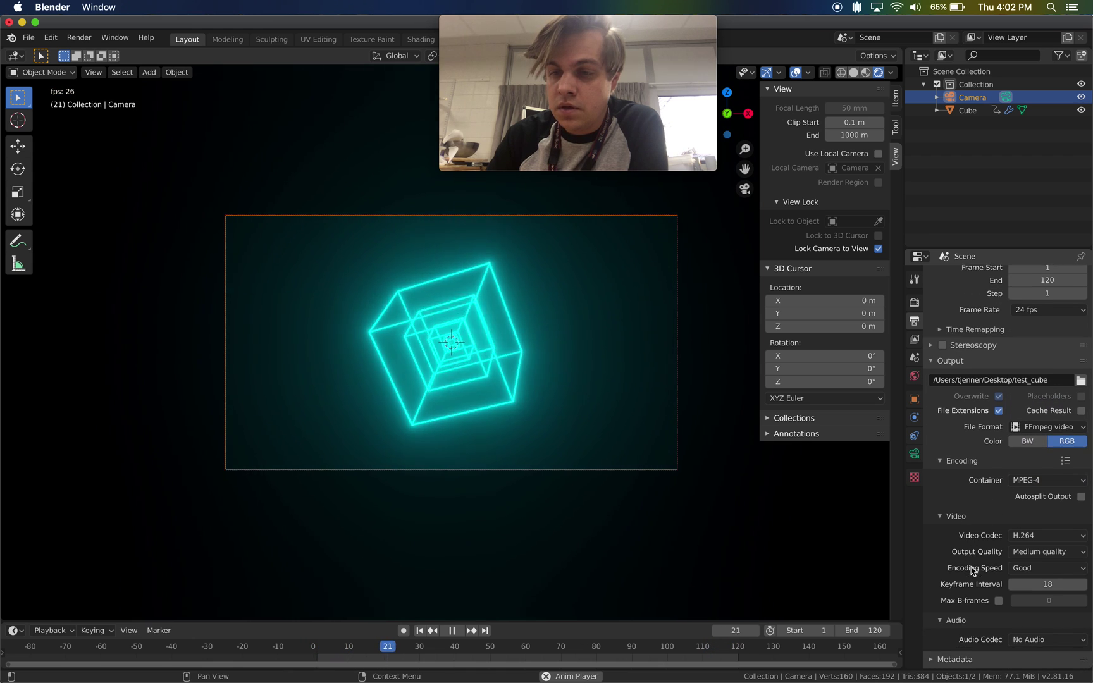
click(1034, 550)
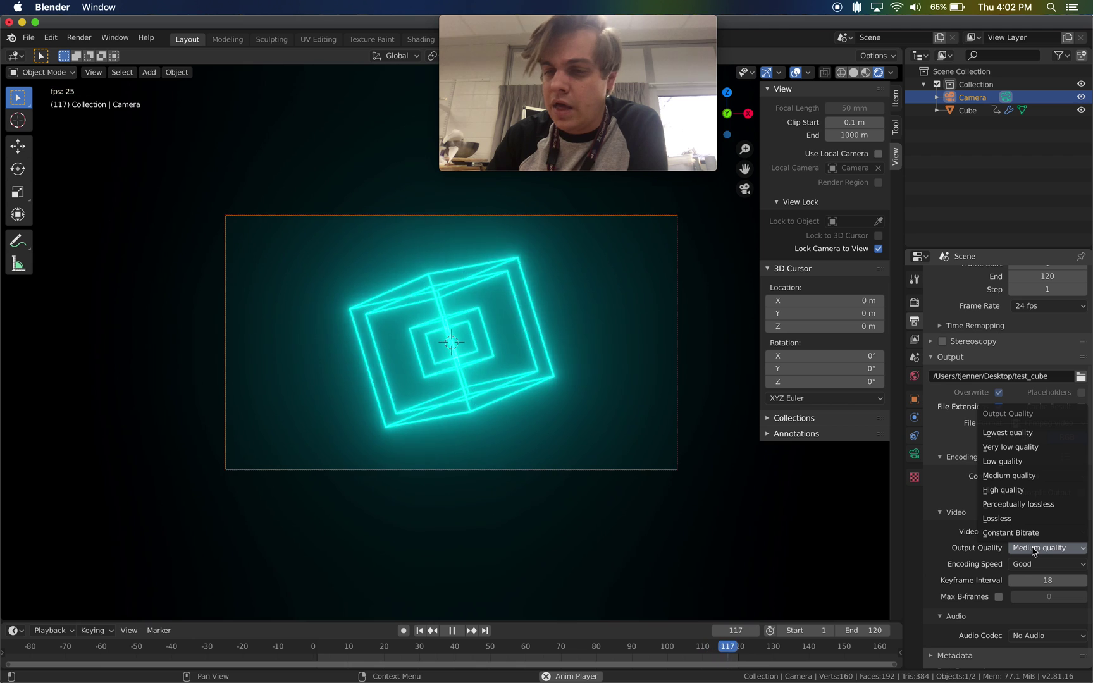
click(1024, 491)
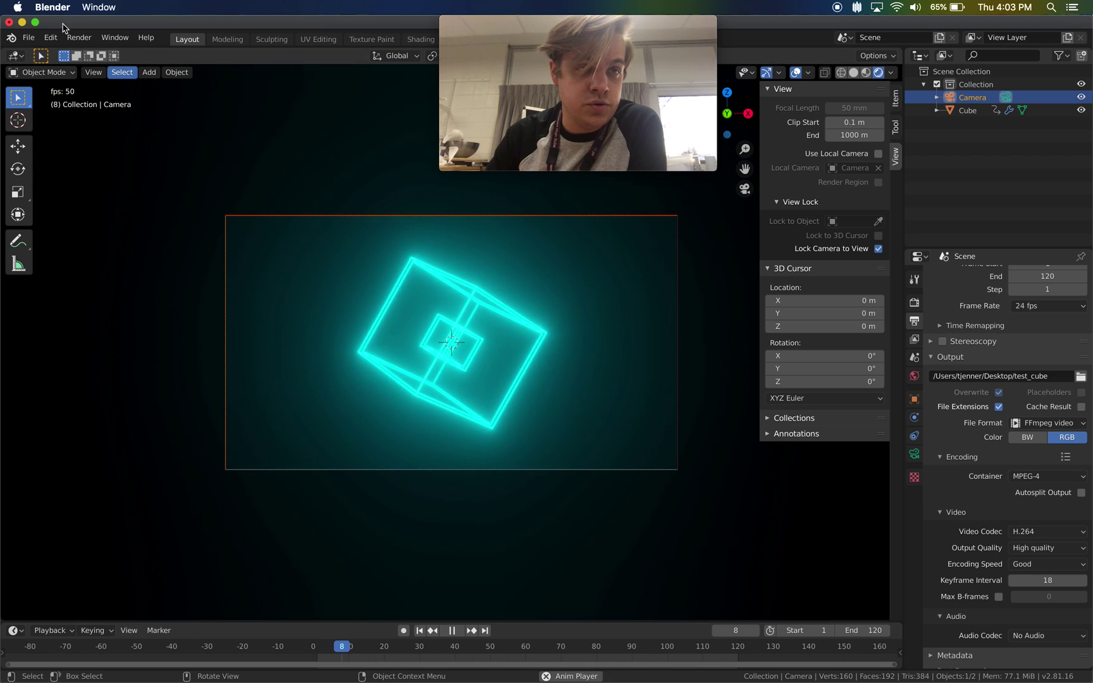
Start Render Animation from the Render menu and reposition the render window
click(87, 38)
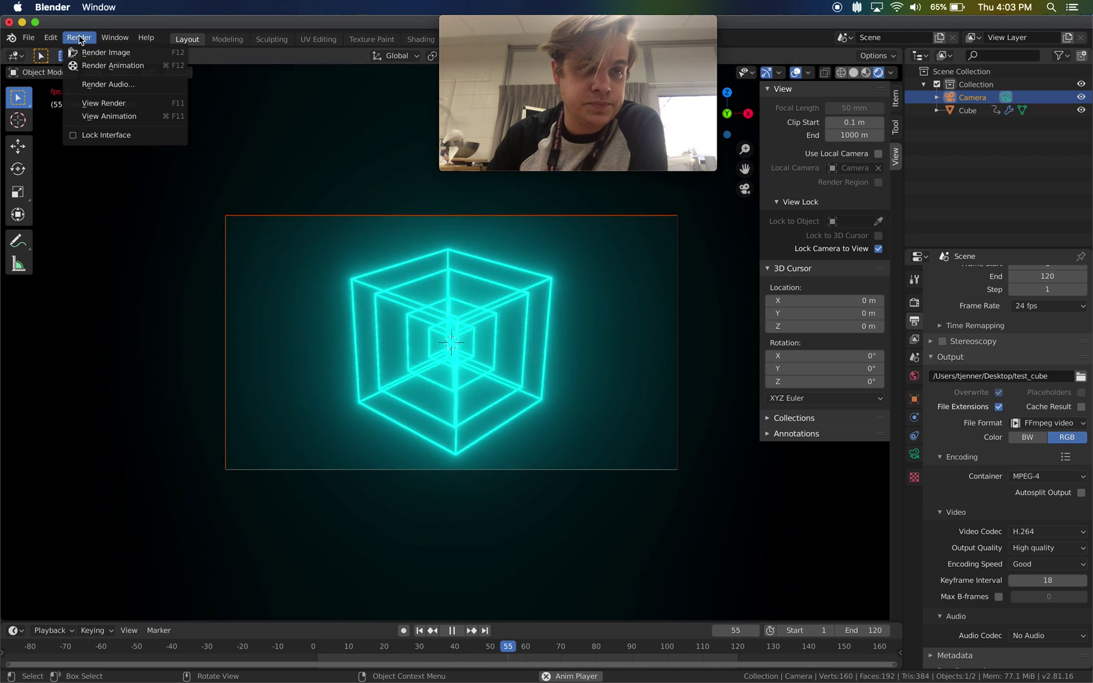
click(100, 67)
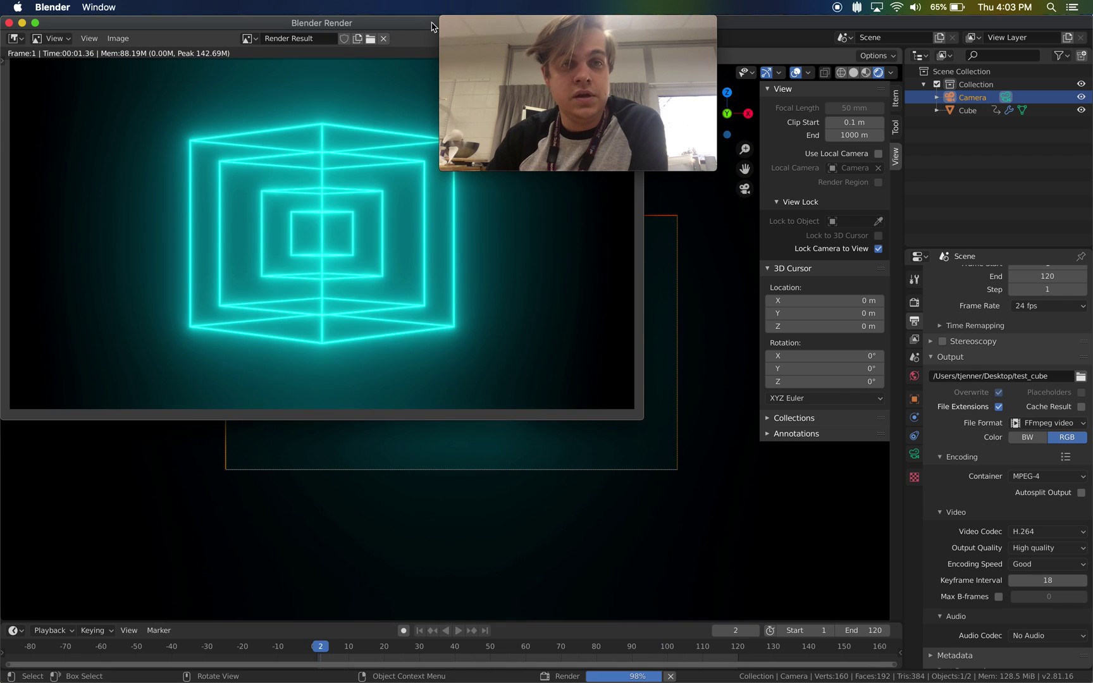
click(506, 24)
drag(506, 24, 711, 5)
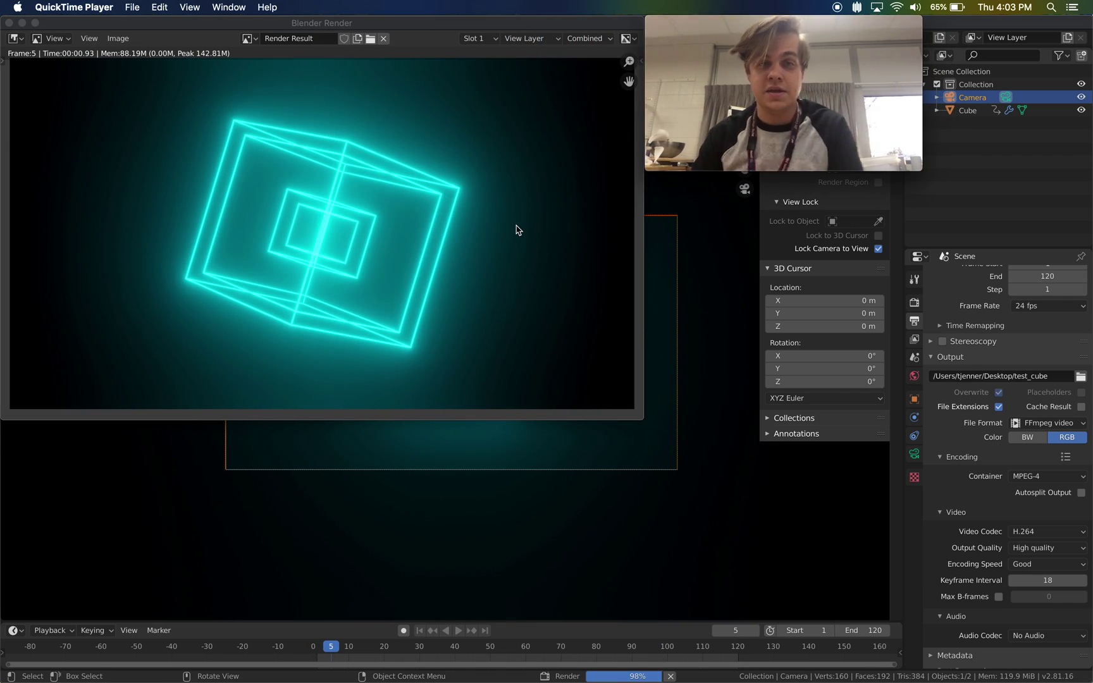